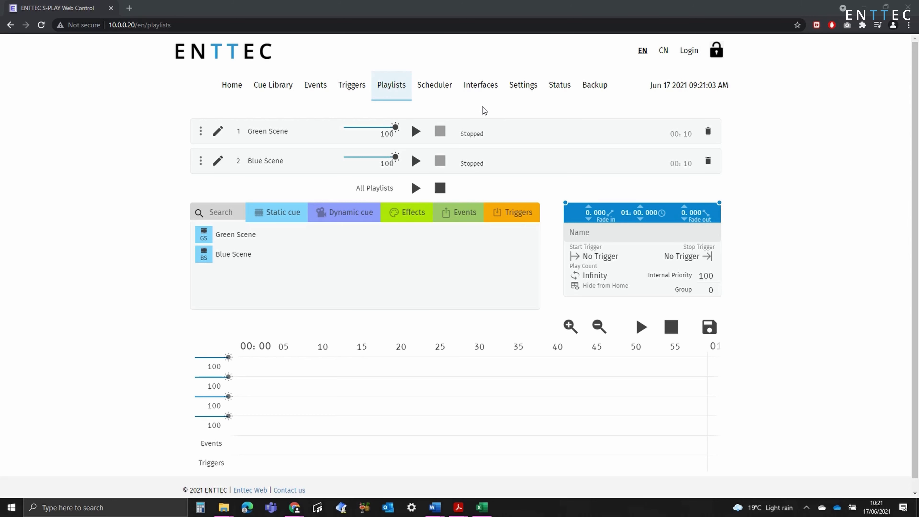
# Go to the Interfaces page and confirm that no interfaces exist yet.
pyautogui.click(481, 90)
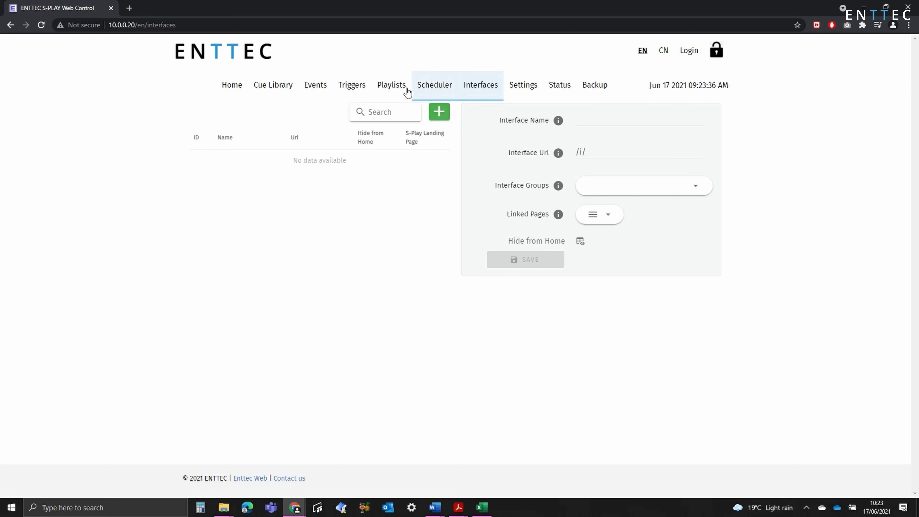
# Open Green Scene and Blue Scene from Playlists, play both, then stop Blue Scene.
pyautogui.click(398, 85)
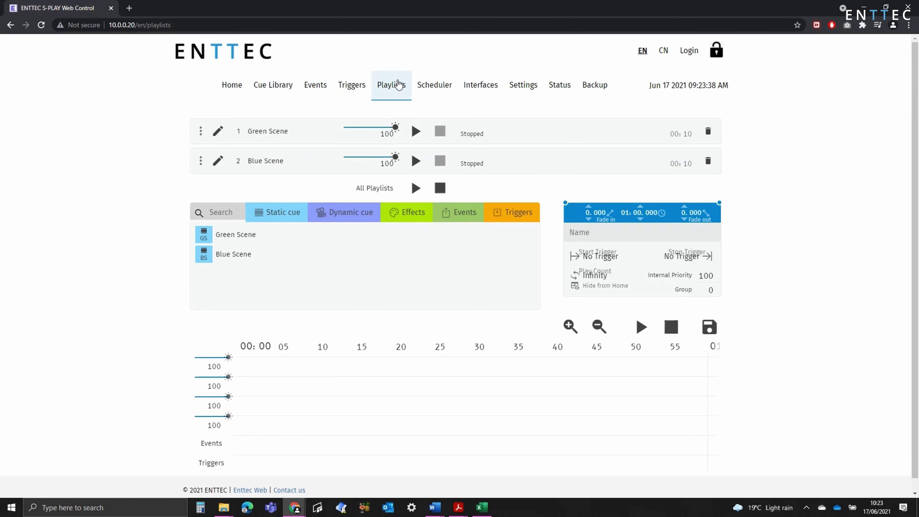
pyautogui.click(219, 132)
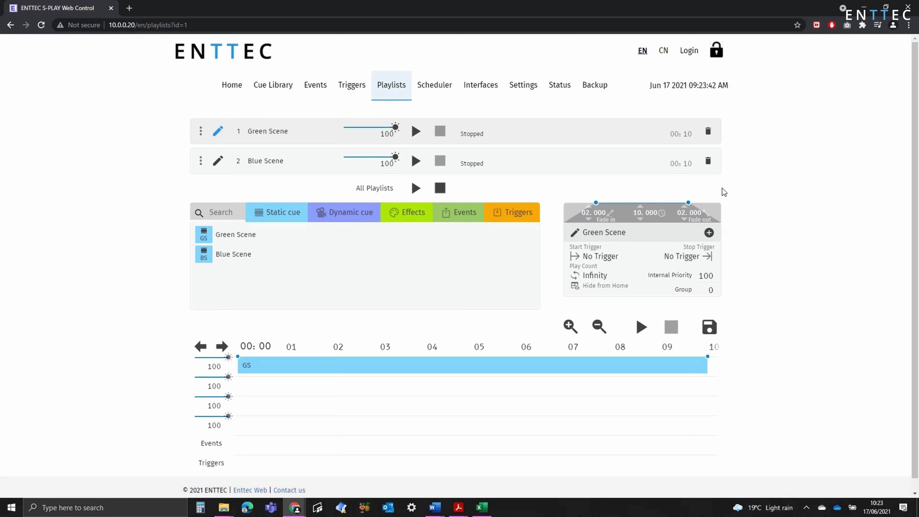
pyautogui.click(219, 162)
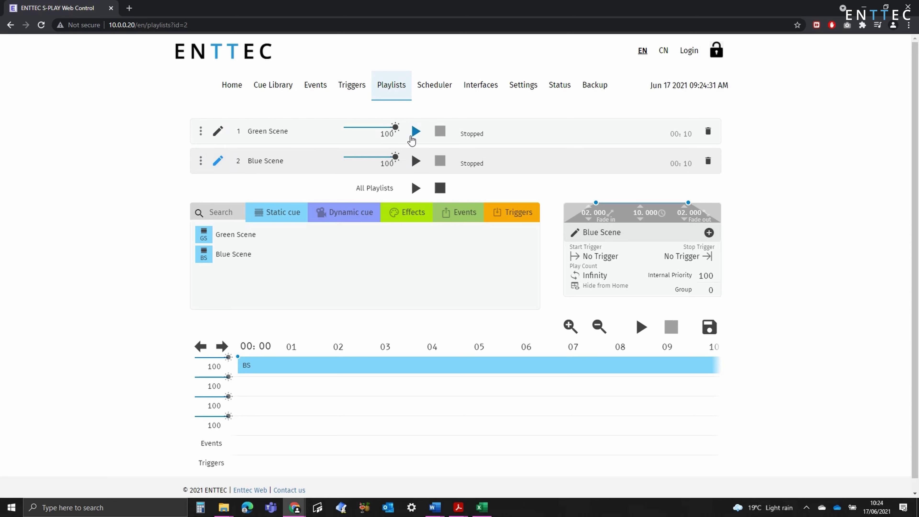
pyautogui.click(413, 135)
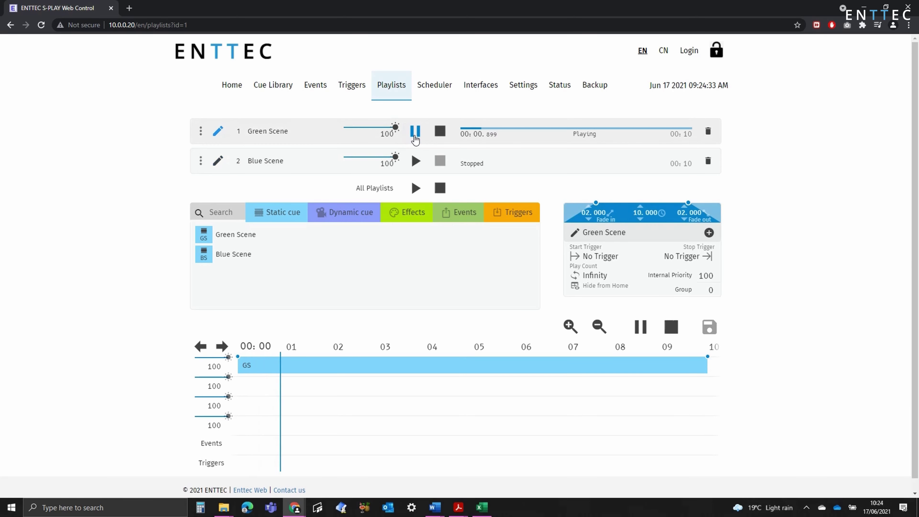
pyautogui.click(416, 162)
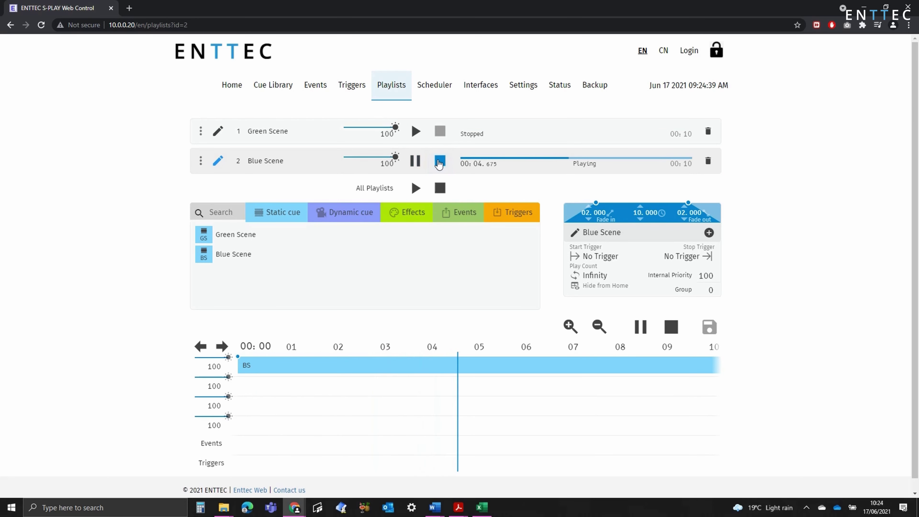
pyautogui.click(440, 162)
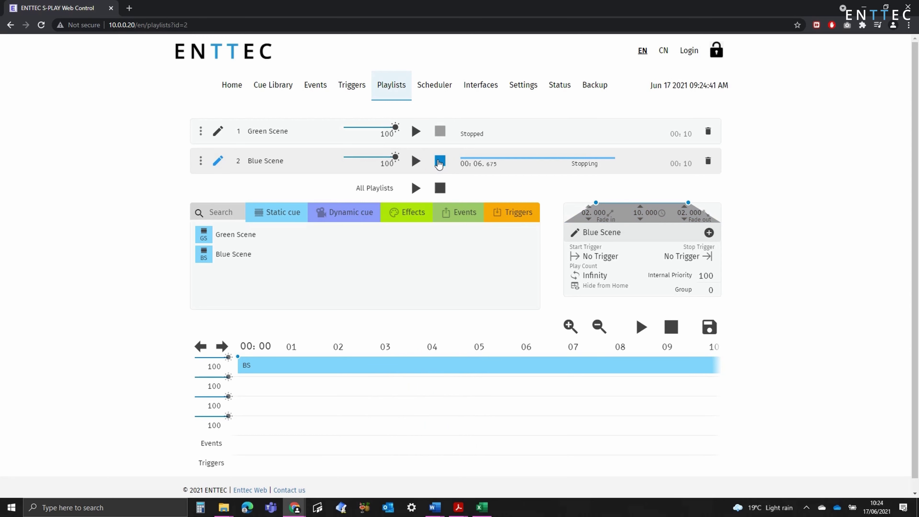
# Save a new interface 'My Interface' with URL myinterface, assigned to Group 1.
pyautogui.click(487, 91)
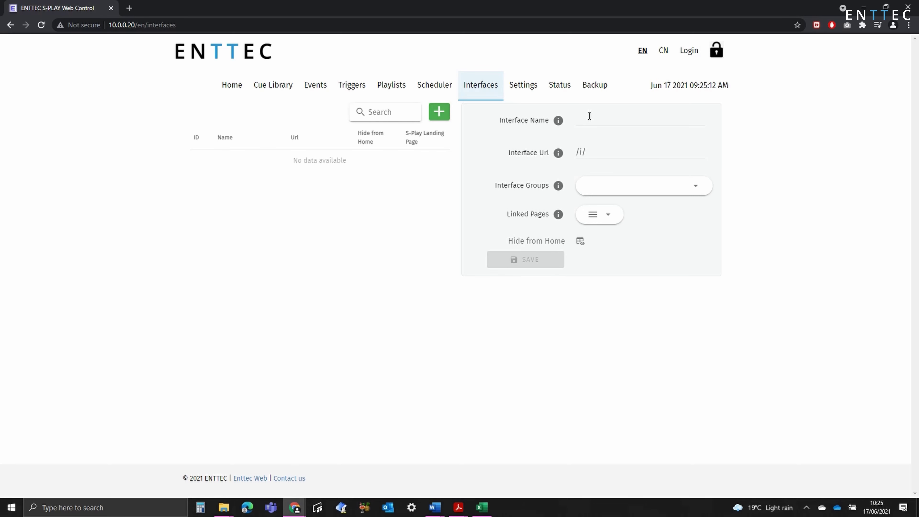
pyautogui.click(589, 116)
pyautogui.write('My Interface')
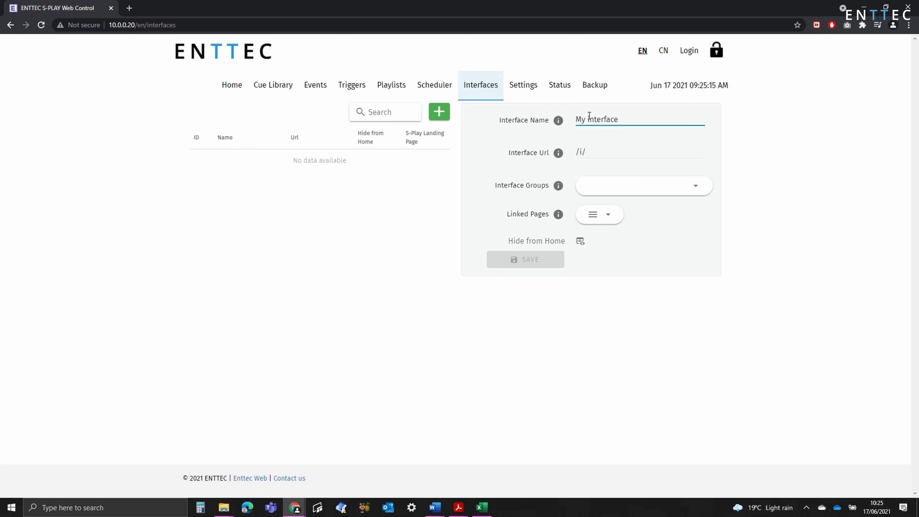
pyautogui.click(600, 152)
pyautogui.write('myinter')
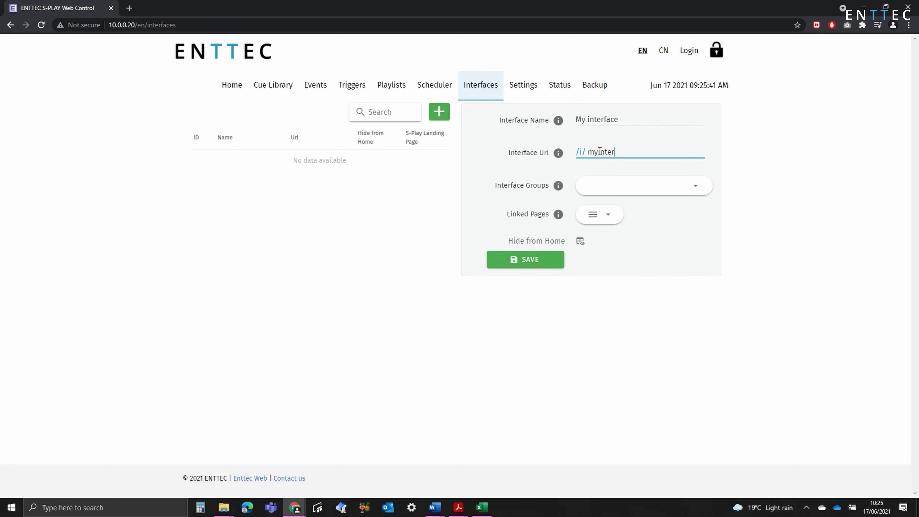
pyautogui.write('face')
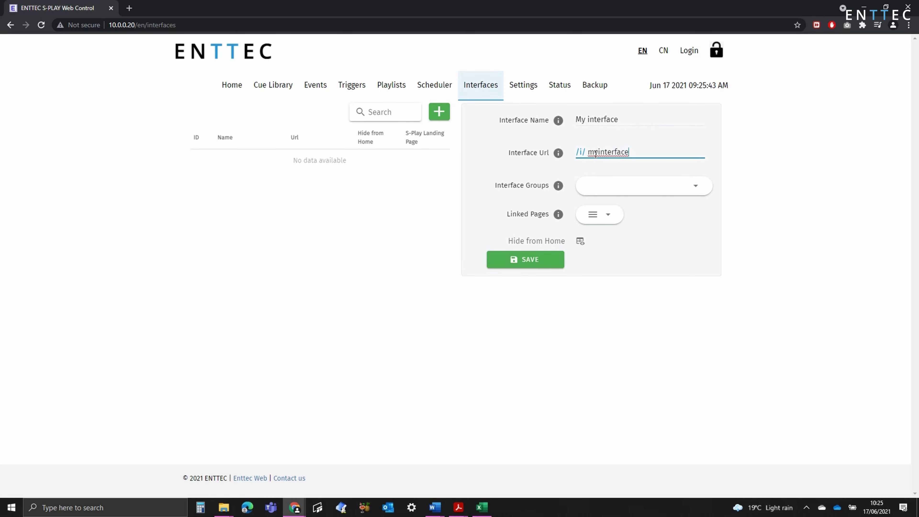
pyautogui.click(611, 186)
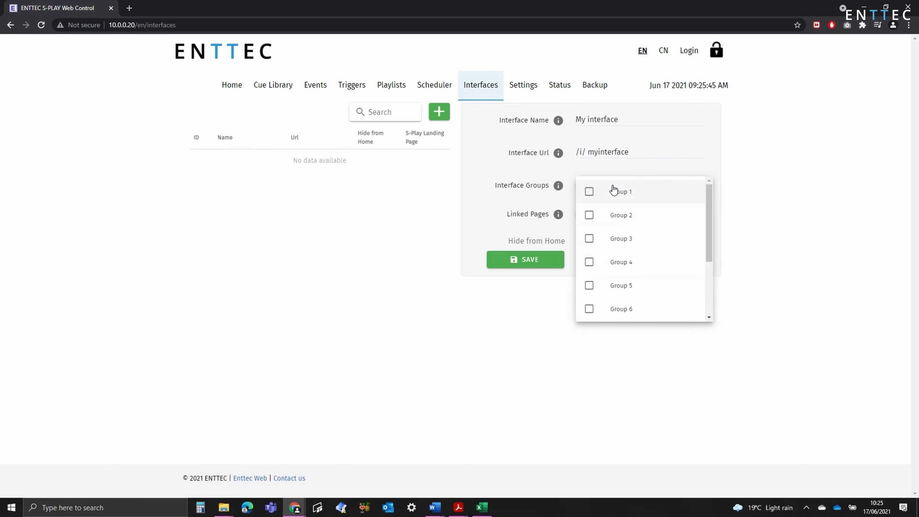
pyautogui.click(603, 192)
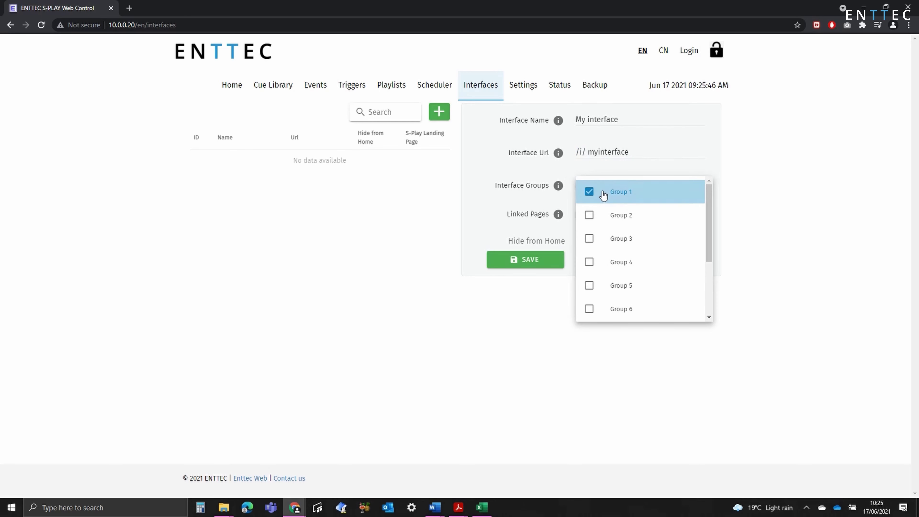
pyautogui.click(539, 201)
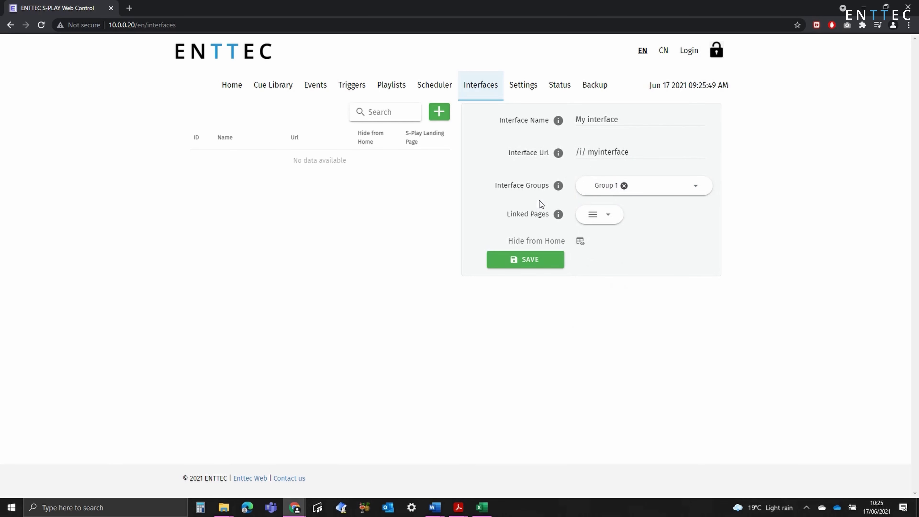
pyautogui.click(599, 215)
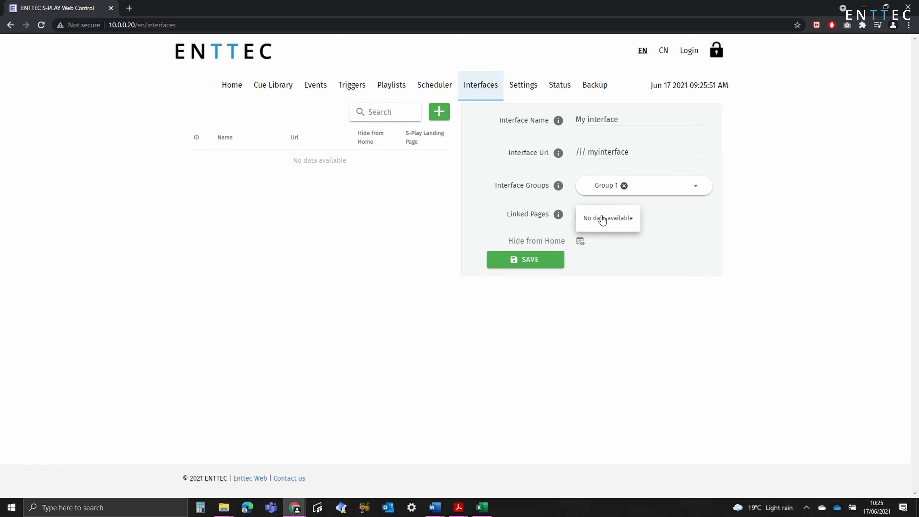
pyautogui.click(665, 215)
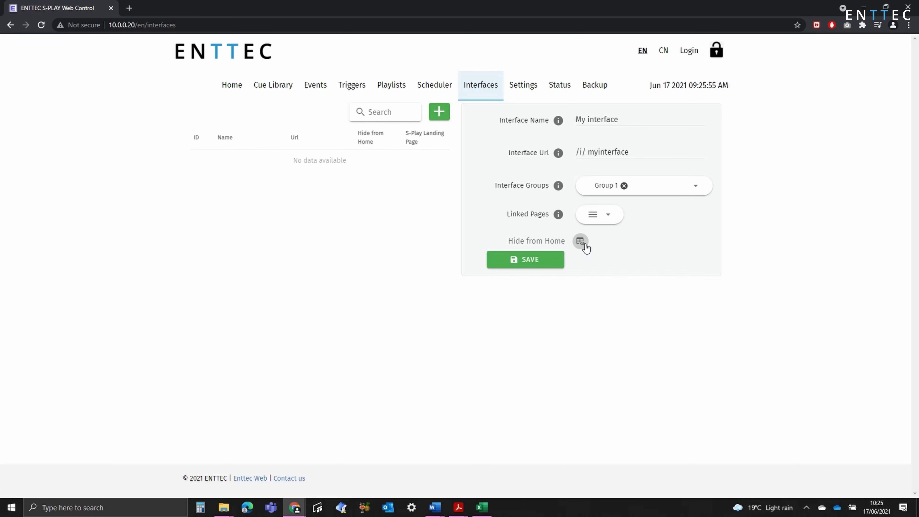
pyautogui.click(526, 265)
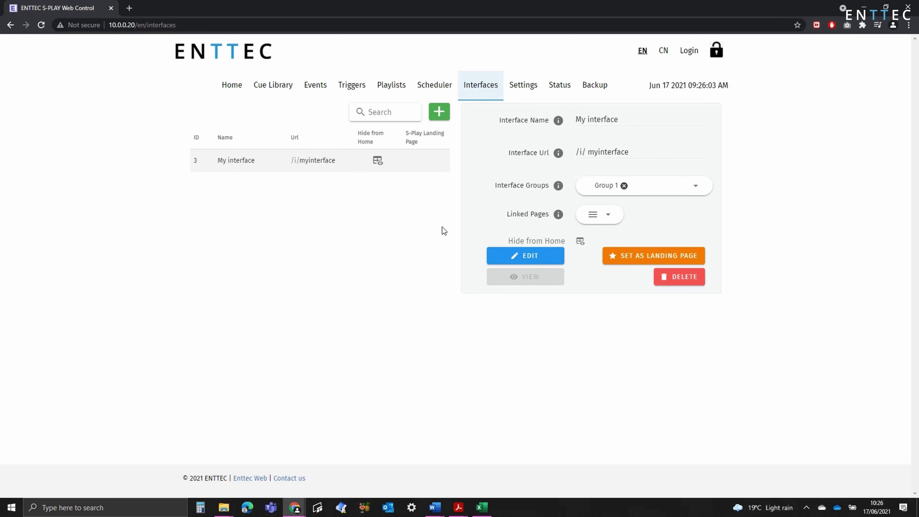
# Edit My interface and darken its grey background to 129,127,127.
pyautogui.click(540, 262)
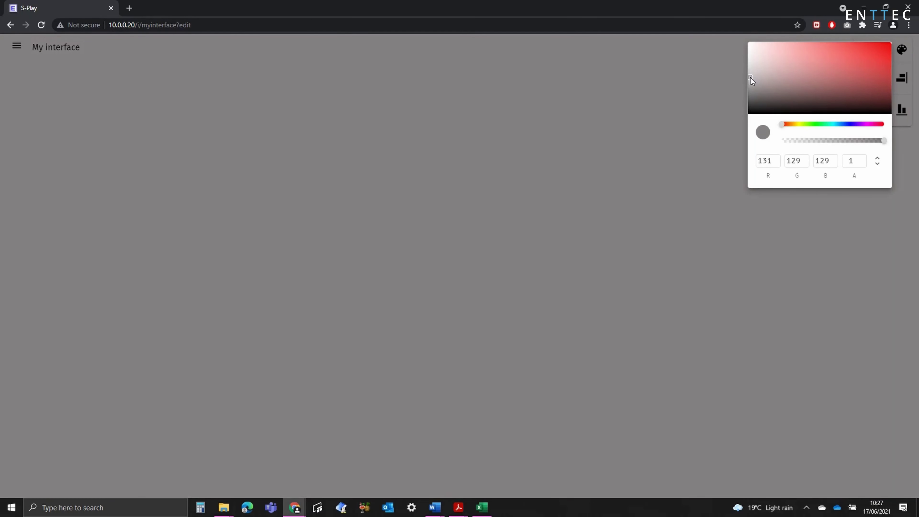
pyautogui.click(750, 77)
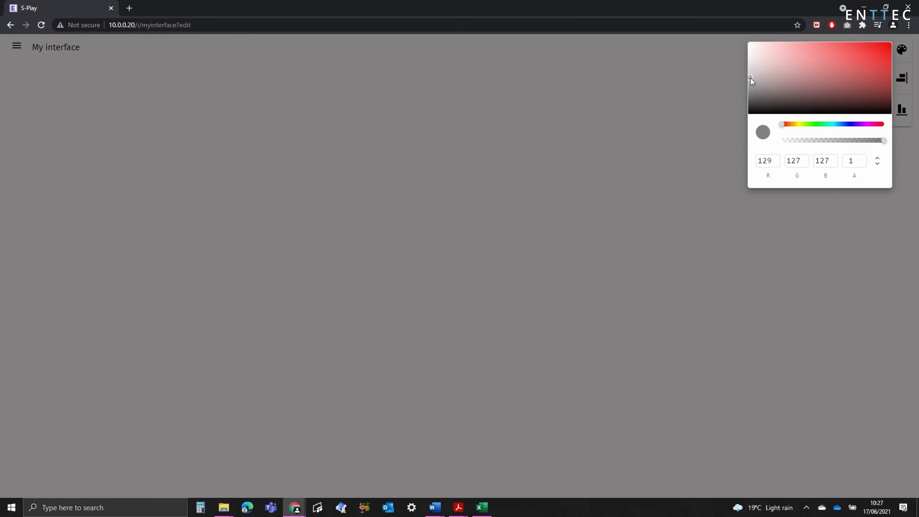
pyautogui.click(693, 146)
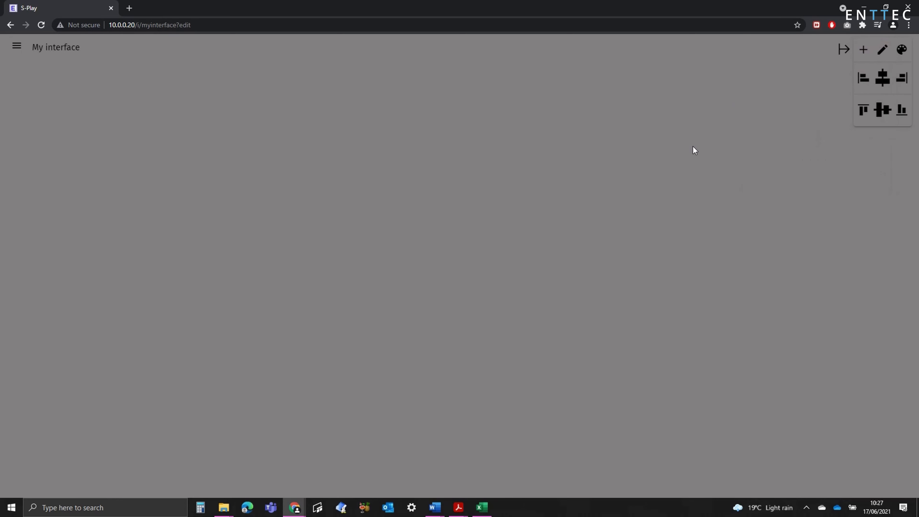
# Start a new widget in the add-widget panel and name it 'Play Green'.
pyautogui.click(863, 49)
pyautogui.click(802, 78)
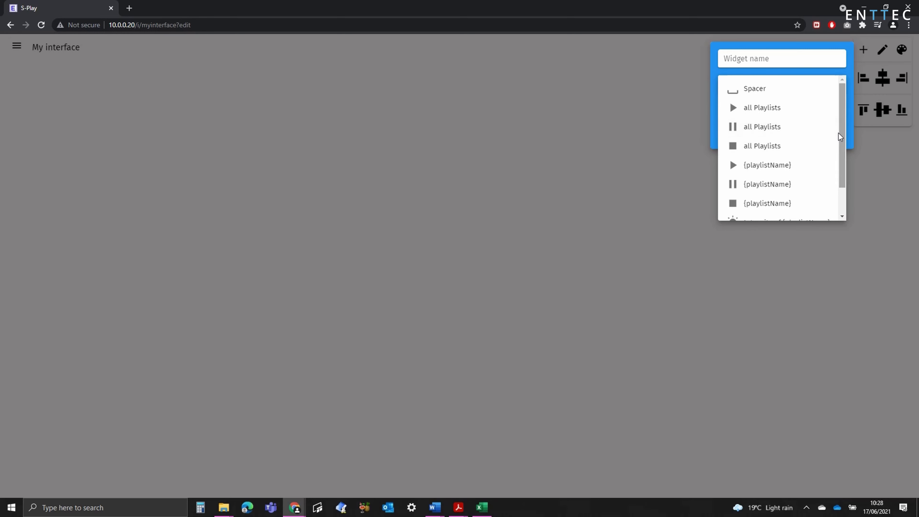
pyautogui.moveTo(838, 133); pyautogui.dragTo(842, 171)
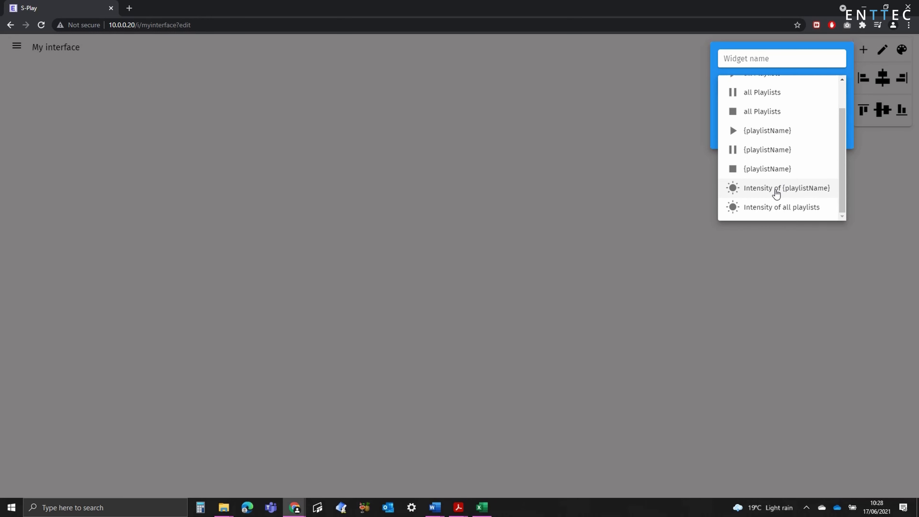
pyautogui.click(752, 253)
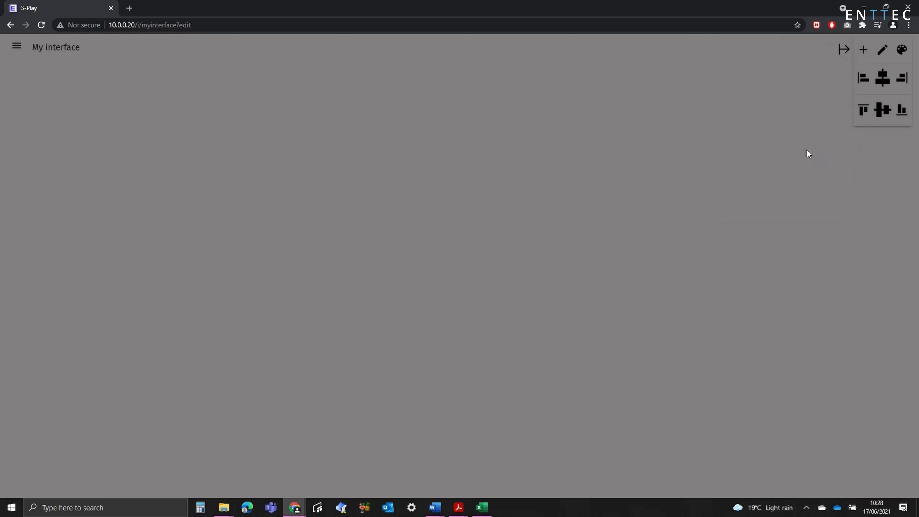
pyautogui.click(862, 50)
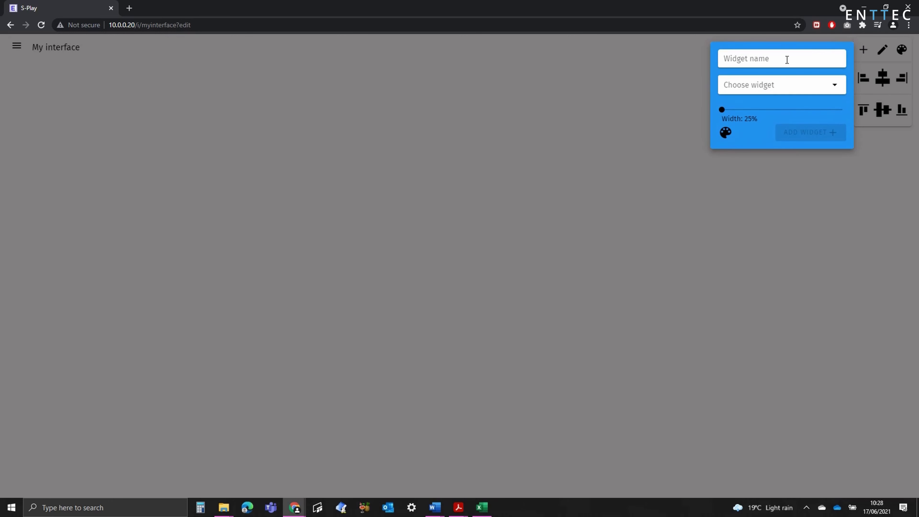
pyautogui.click(787, 60)
pyautogui.write('Play Green')
# Make it a play-playlist widget for Green Scene at 40% width and add it.
pyautogui.click(776, 90)
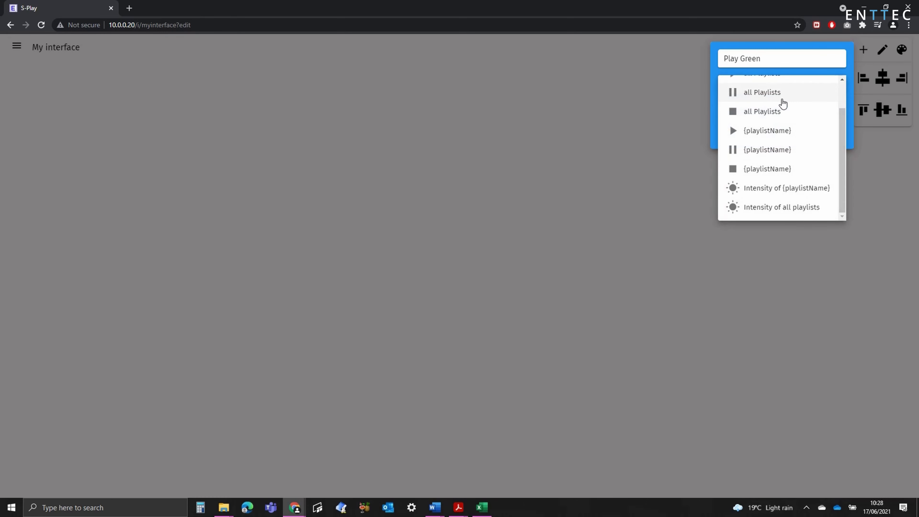
pyautogui.click(773, 132)
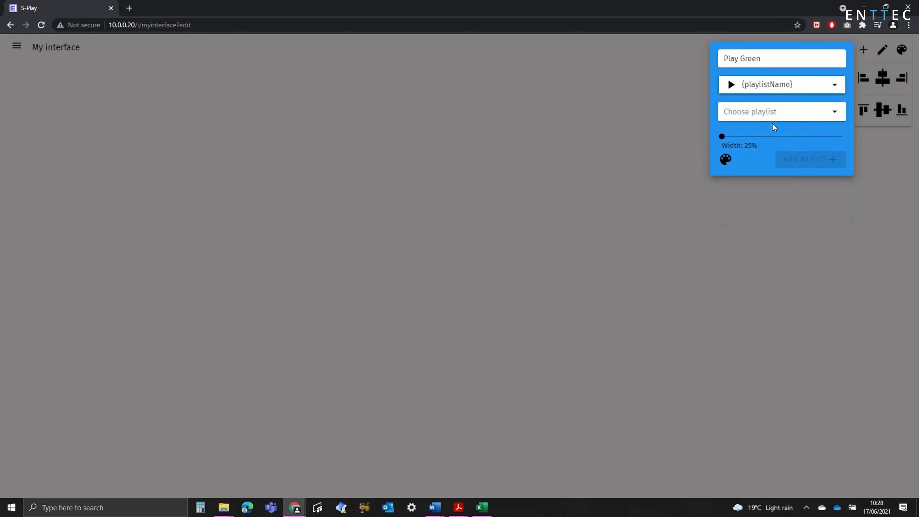
pyautogui.click(775, 113)
pyautogui.click(763, 118)
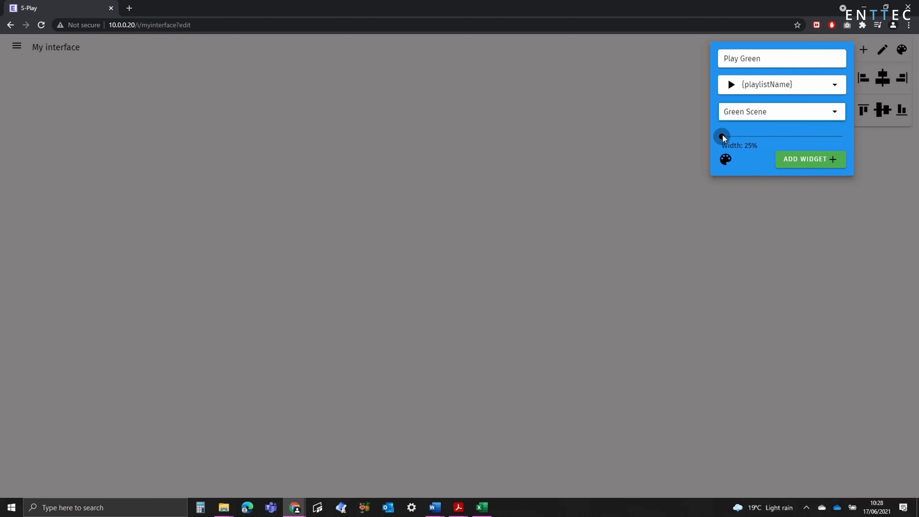
pyautogui.moveTo(723, 137); pyautogui.dragTo(735, 138)
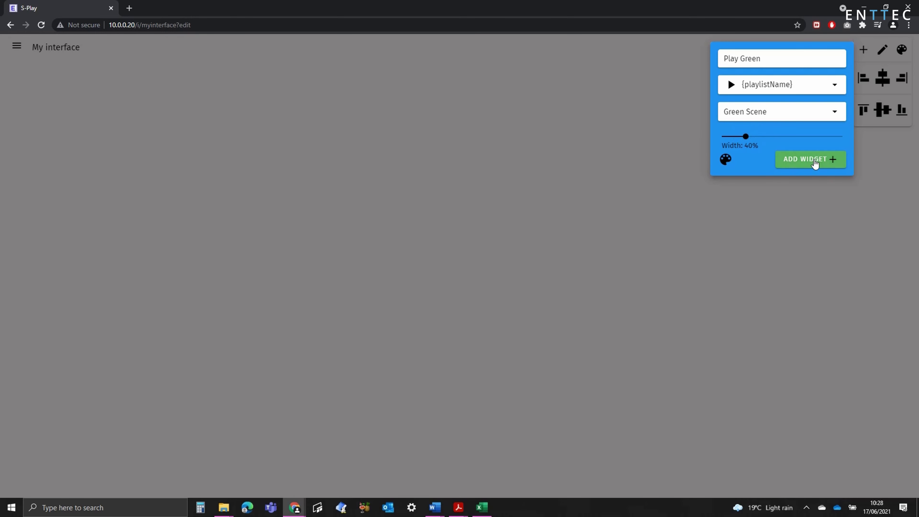
pyautogui.click(815, 164)
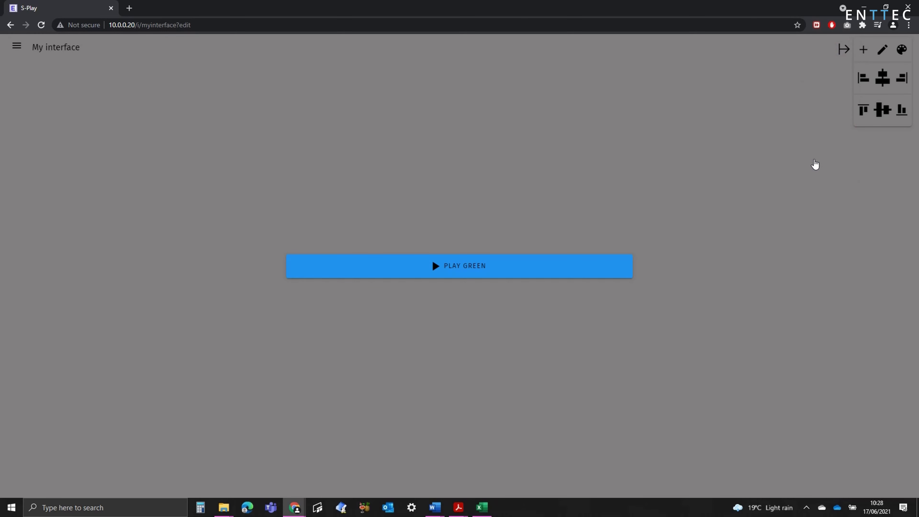
# Change the PLAY GREEN button's colour from blue to a muted grey-green and apply.
pyautogui.click(883, 50)
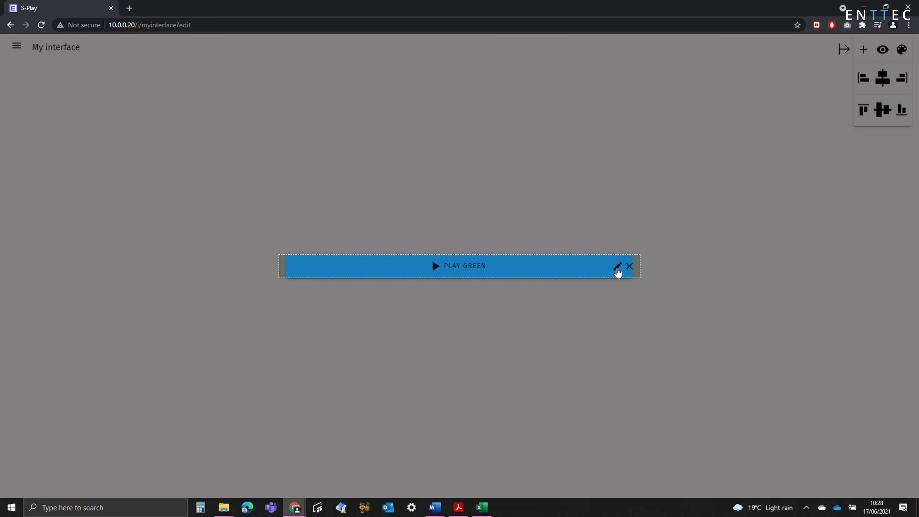
pyautogui.click(617, 268)
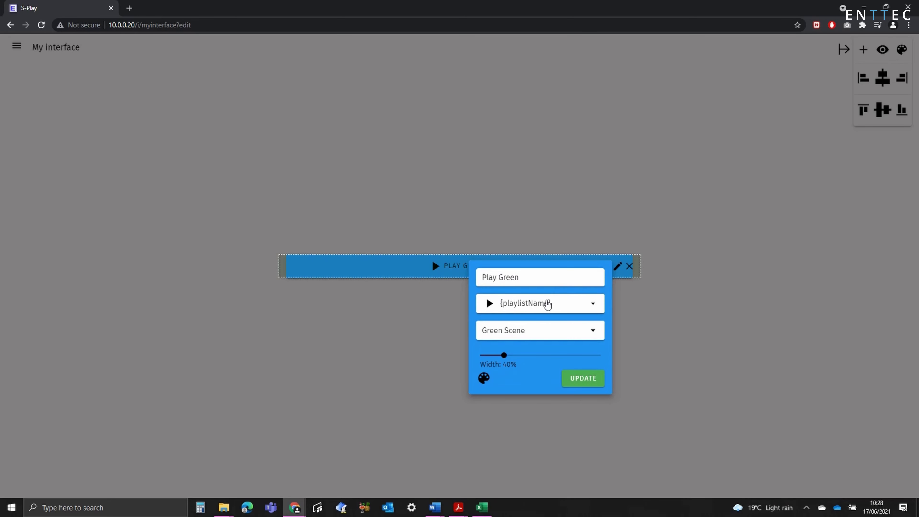
pyautogui.click(483, 379)
pyautogui.moveTo(581, 395)
pyautogui.mouseDown()
pyautogui.moveTo(591, 367)
pyautogui.moveTo(524, 365)
pyautogui.moveTo(513, 377)
pyautogui.moveTo(496, 370)
pyautogui.mouseUp()
pyautogui.click(456, 405)
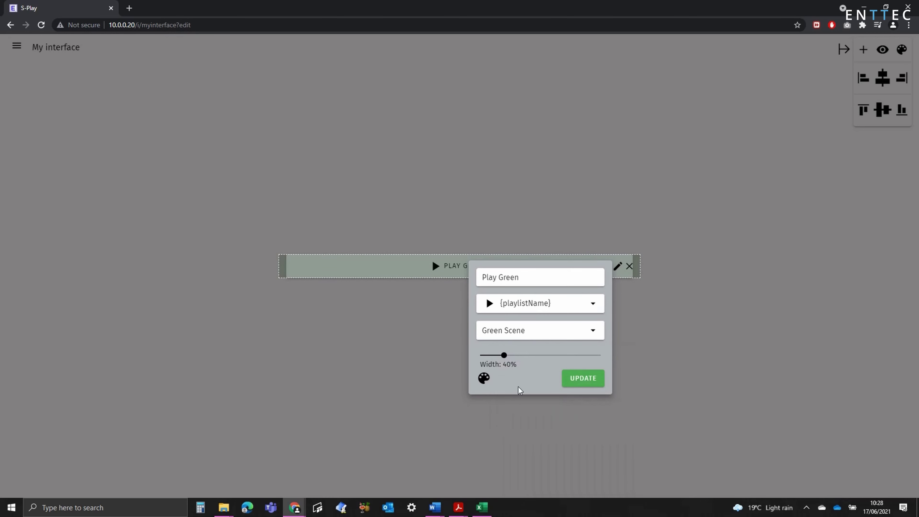
pyautogui.click(591, 383)
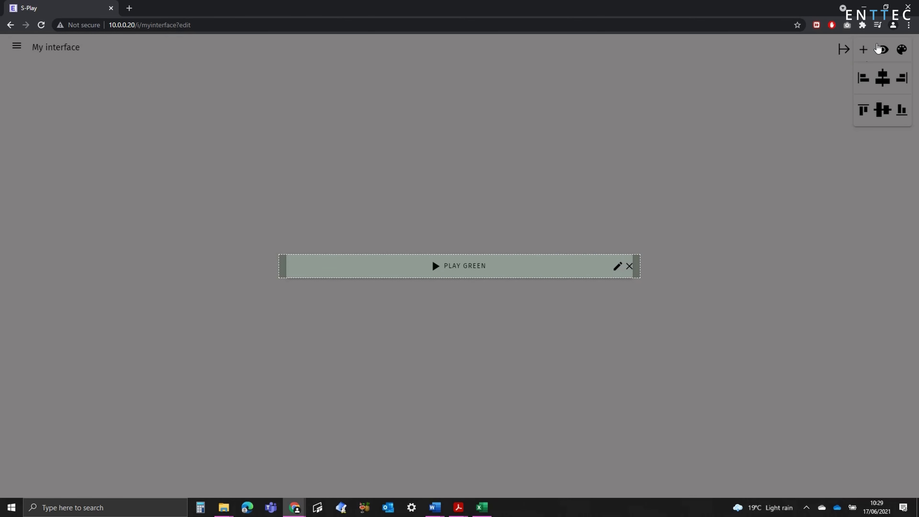
# Set the right-hand spacer cell's width to 30% and apply it.
pyautogui.click(882, 50)
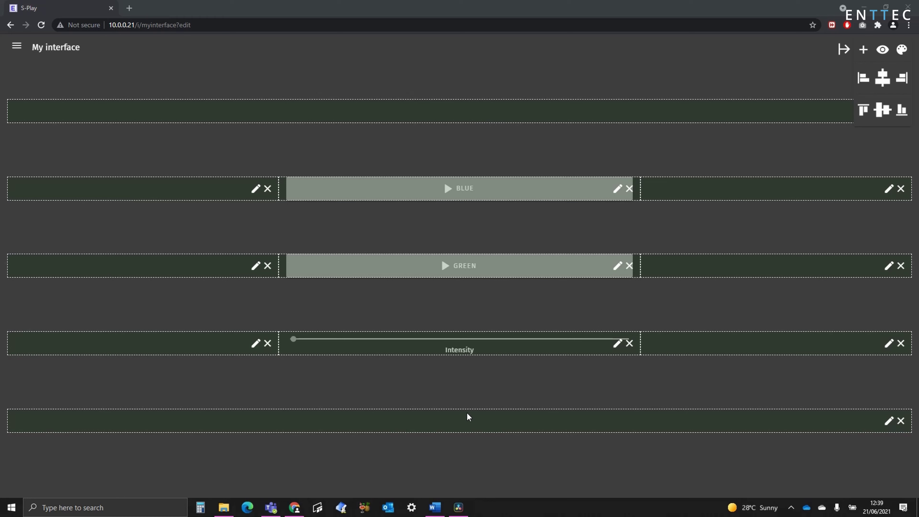
pyautogui.click(890, 267)
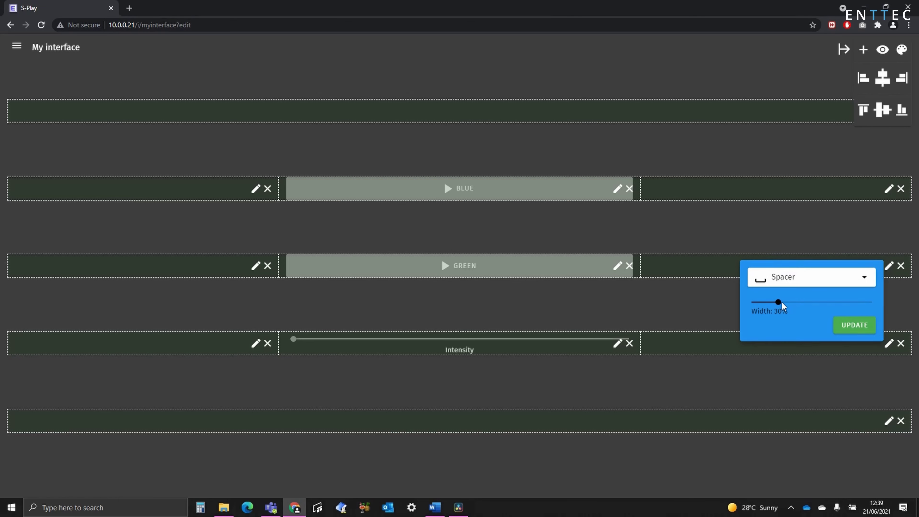
pyautogui.click(854, 325)
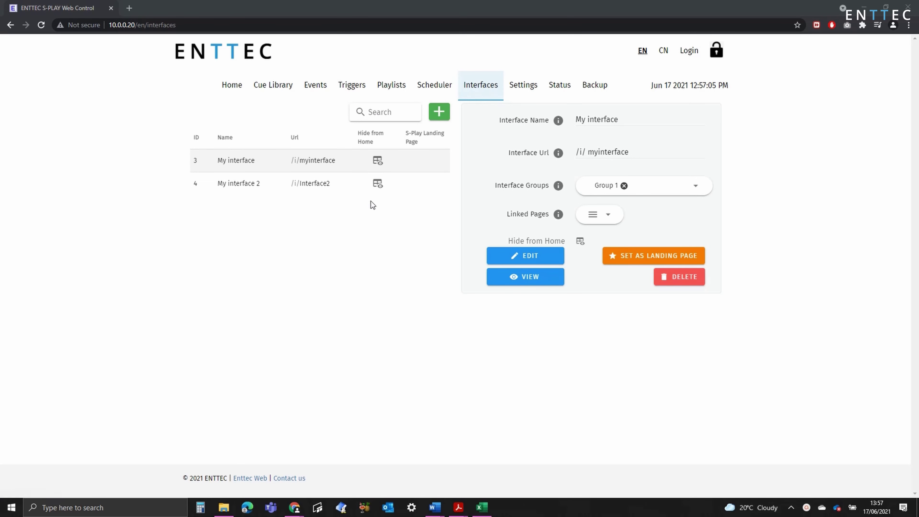
# Add My interface 2 to Group 1 and compare its details with My interface.
pyautogui.click(327, 187)
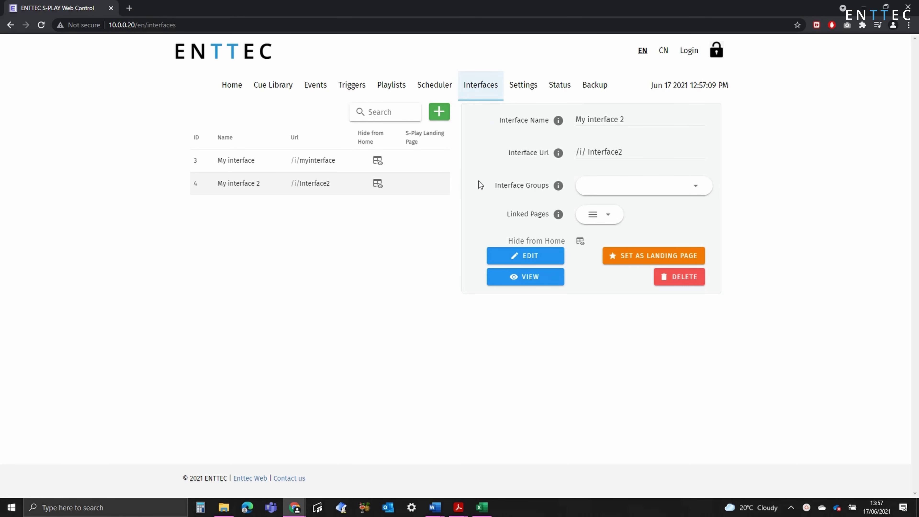
pyautogui.click(622, 188)
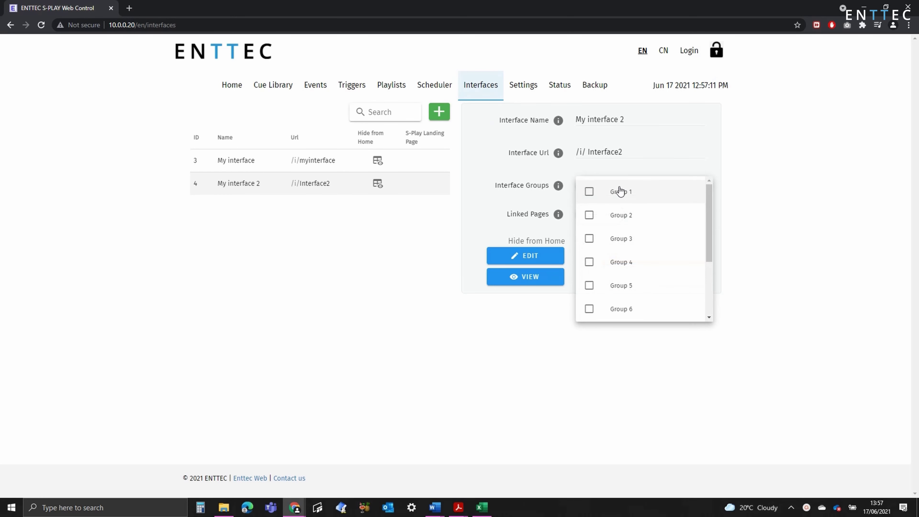
pyautogui.click(608, 193)
pyautogui.click(488, 198)
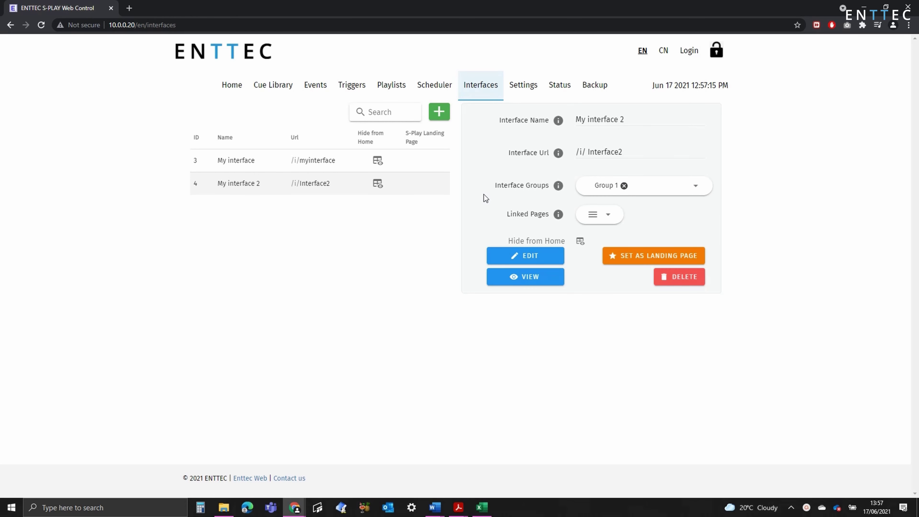
pyautogui.click(335, 165)
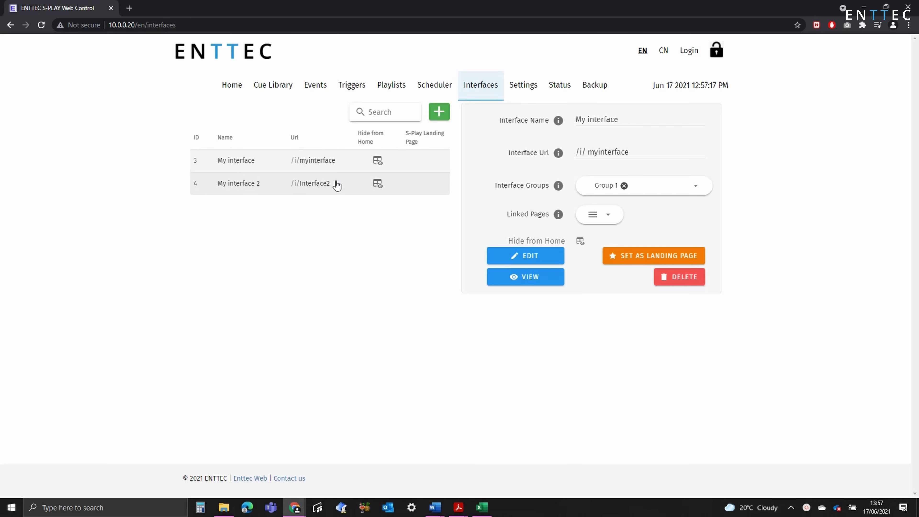
pyautogui.click(337, 184)
# Open My interface 2 in the editor, toggle the edit grid on and off, and collapse the toolbar.
pyautogui.click(524, 260)
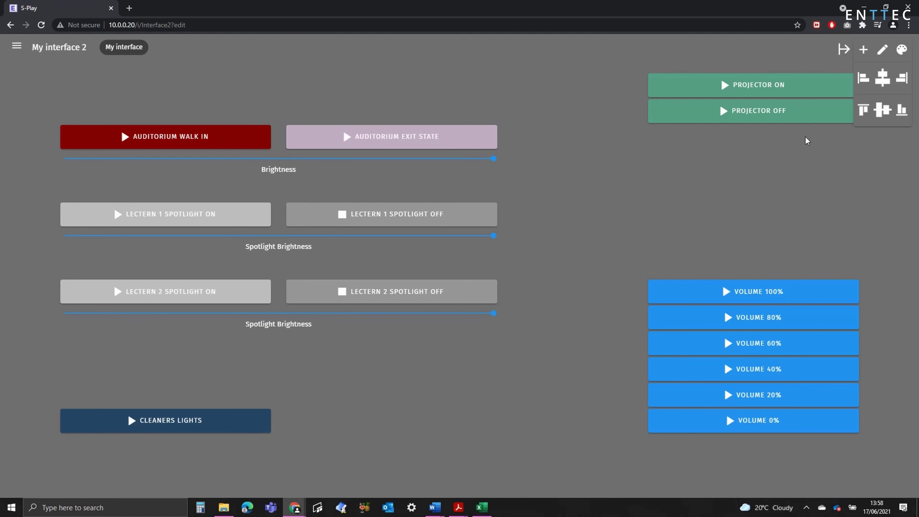
pyautogui.click(882, 50)
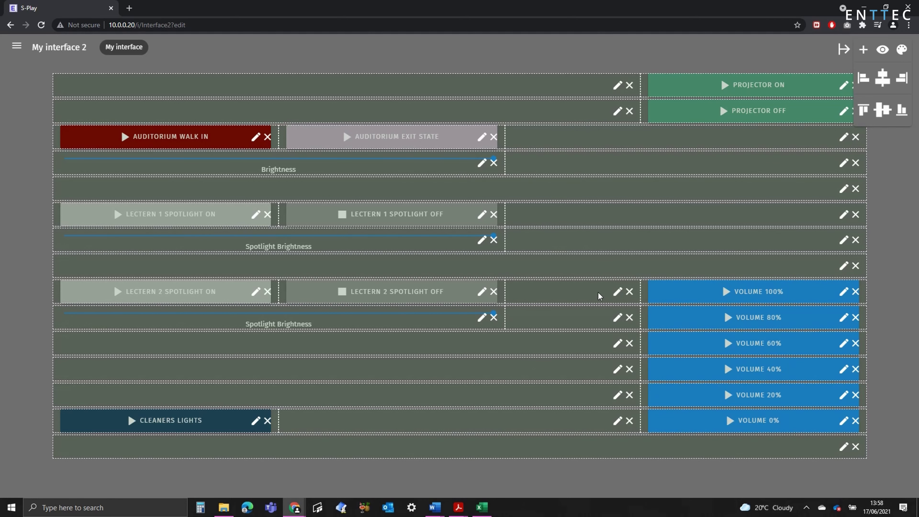
pyautogui.click(882, 50)
pyautogui.click(845, 51)
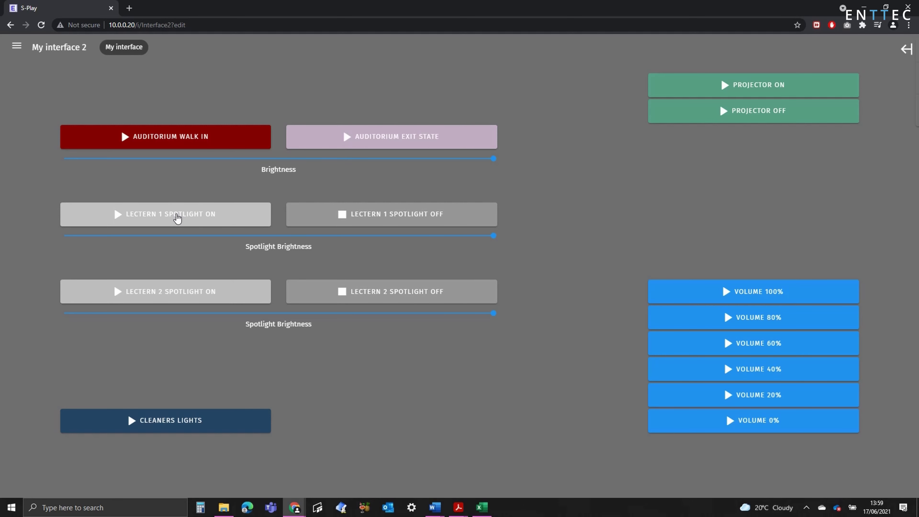
# Switch Lectern 1 spotlight on and off, lower its brightness, then visit My interface and return.
pyautogui.click(177, 217)
pyautogui.click(436, 210)
pyautogui.moveTo(493, 236); pyautogui.dragTo(520, 249)
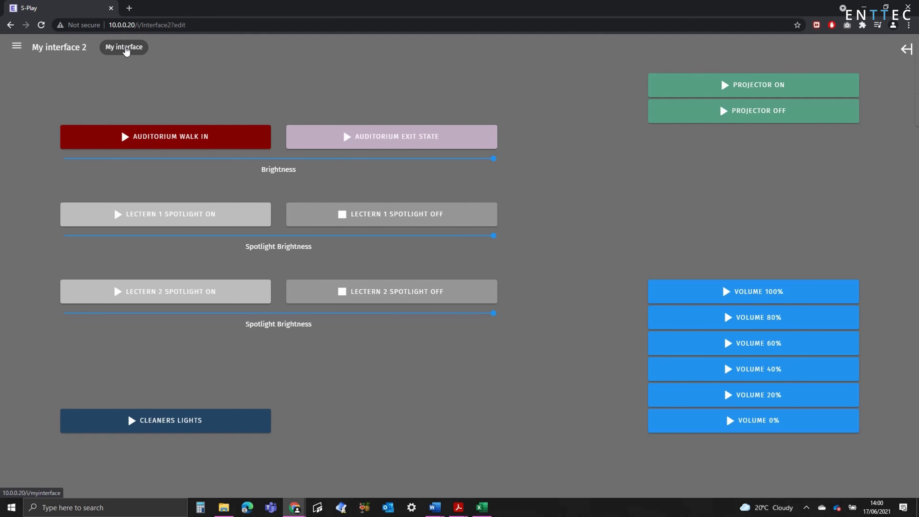
pyautogui.click(124, 48)
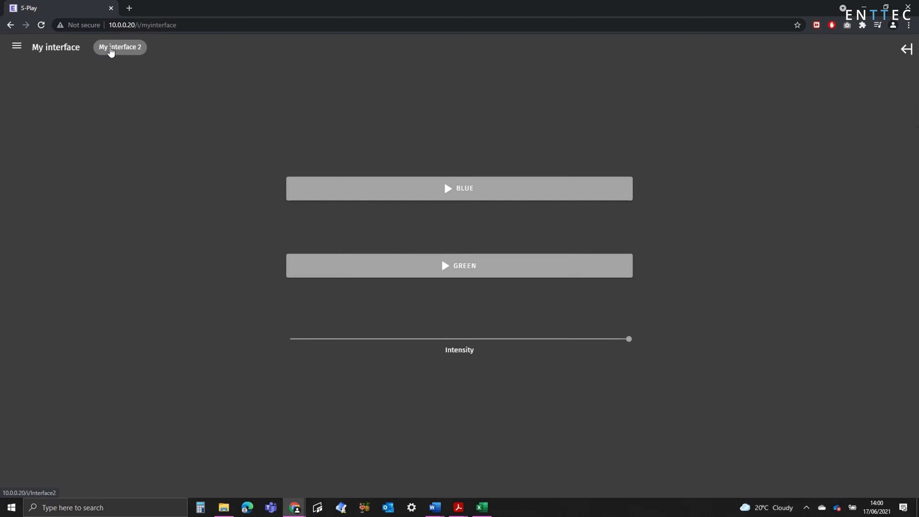
pyautogui.click(111, 51)
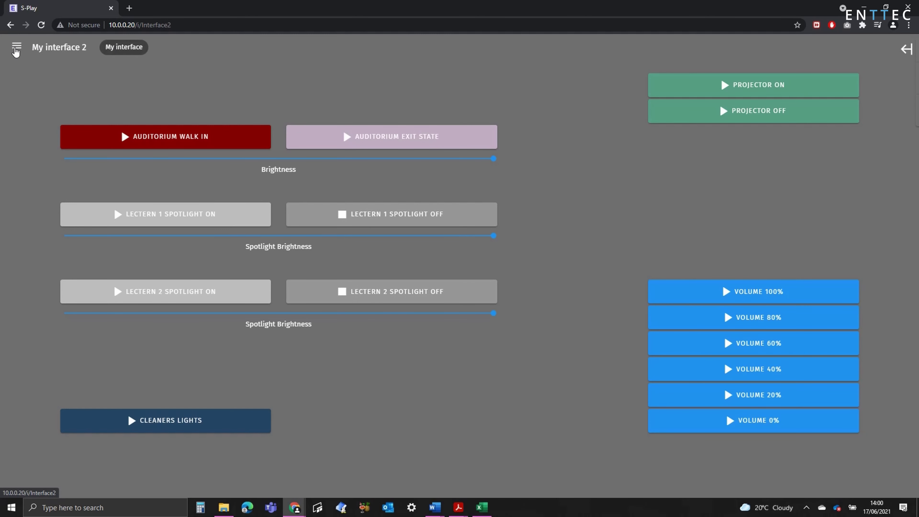
# Go back to the Interfaces page and set My interface 2 as the landing page.
pyautogui.click(17, 48)
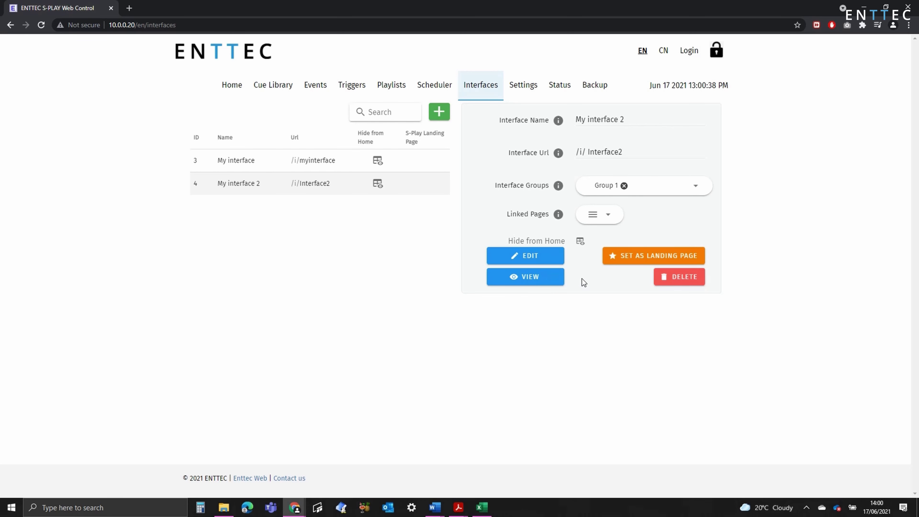
pyautogui.click(641, 260)
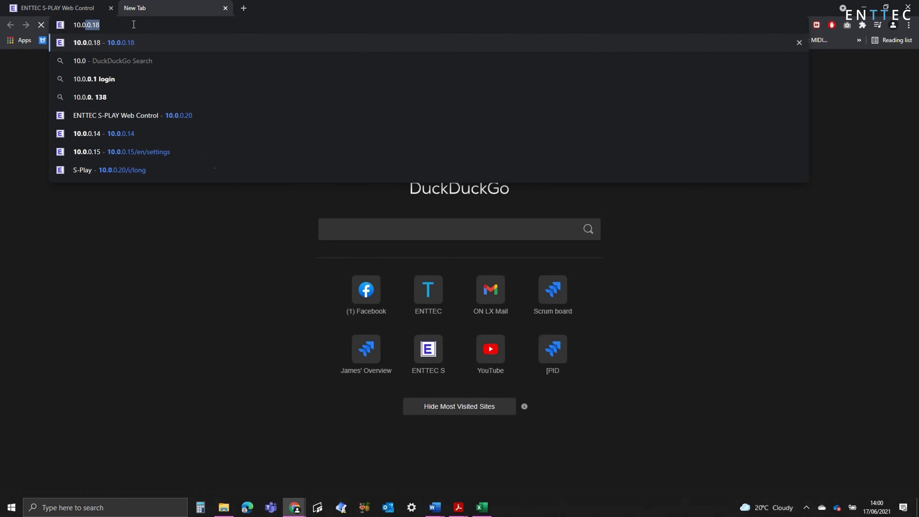
# Load 10.0.0.20 in the new tab to confirm it opens on My interface 2.
pyautogui.write('0.20')
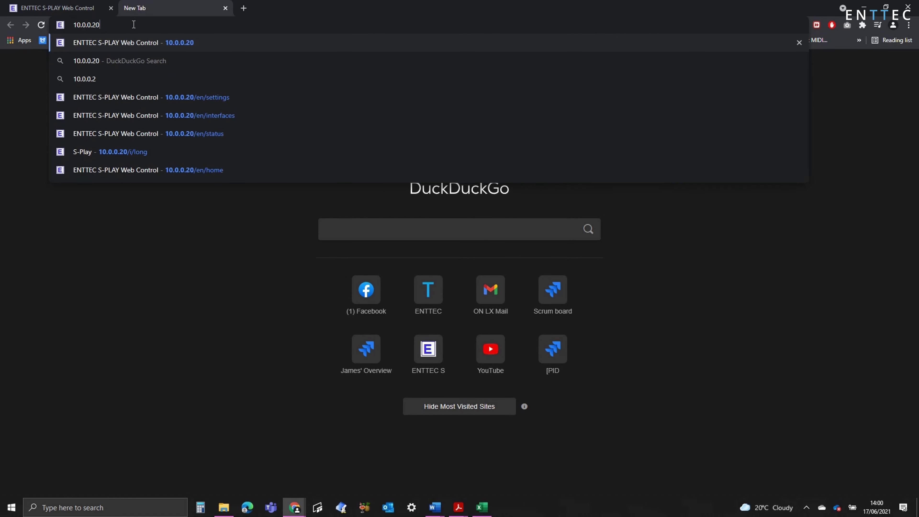
pyautogui.press('Return')
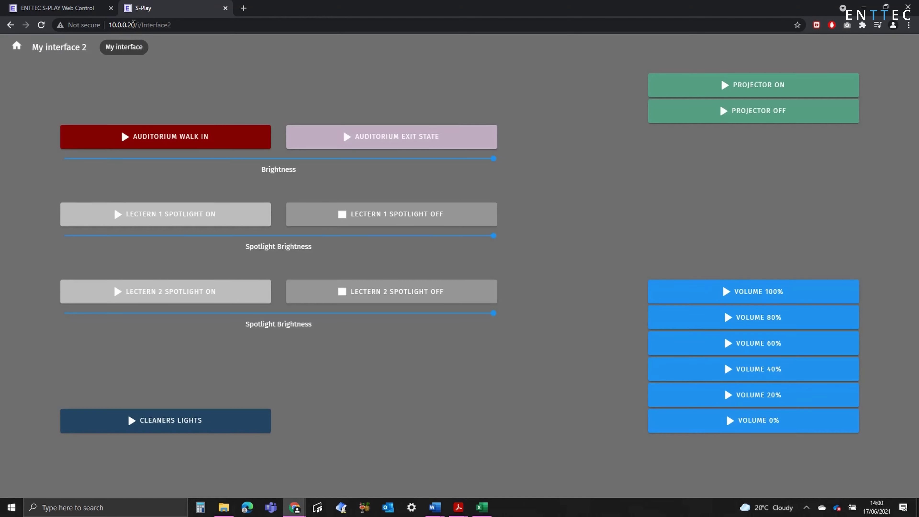